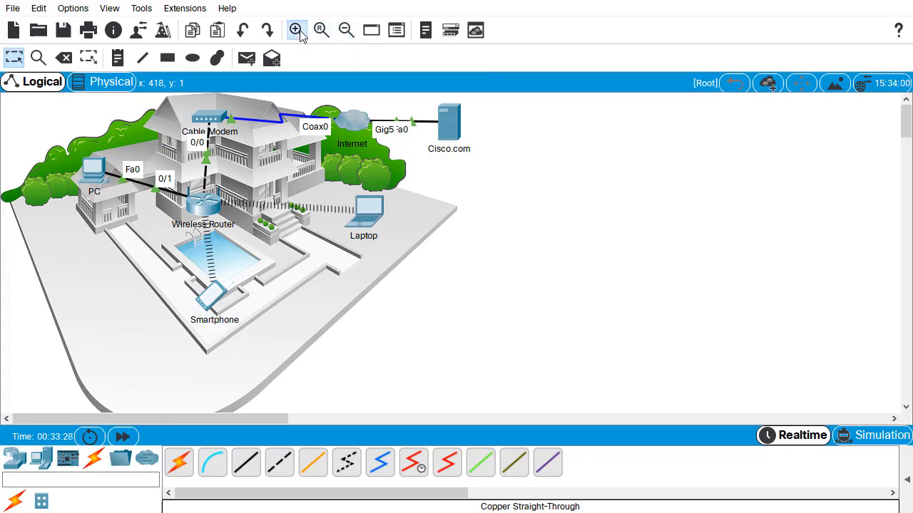
left_click(296, 31)
left_click(298, 31)
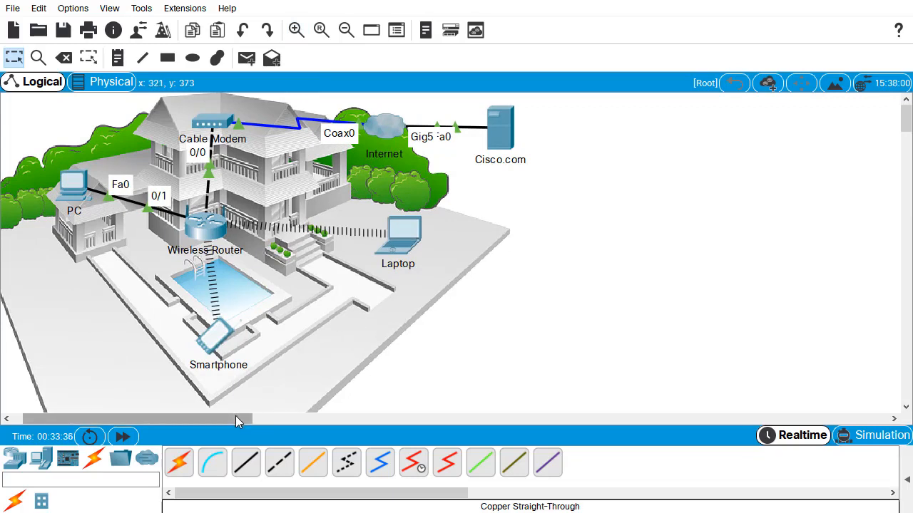
left_click_drag(235, 416, 226, 415)
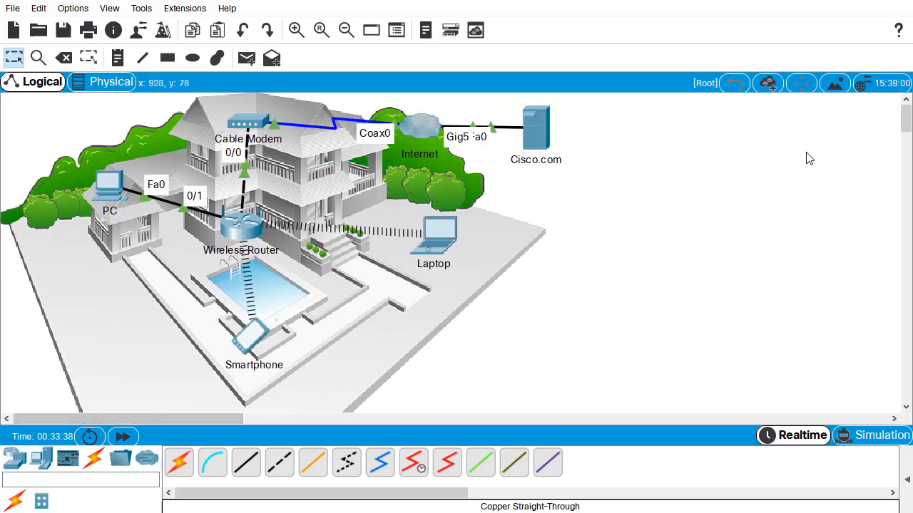
left_click_drag(904, 125, 904, 124)
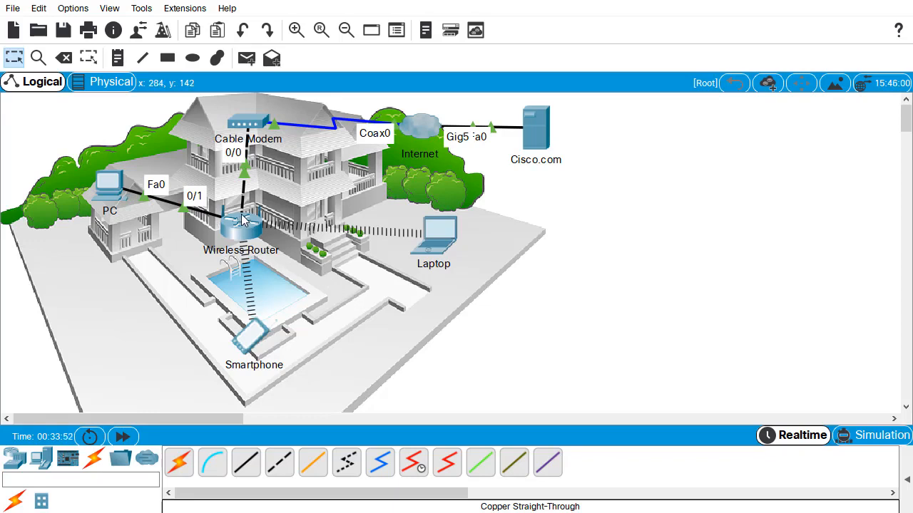
- Turn off the always-shown port labels and the link lights in the interface preferences
mouse_move(242, 215)
left_click(74, 9)
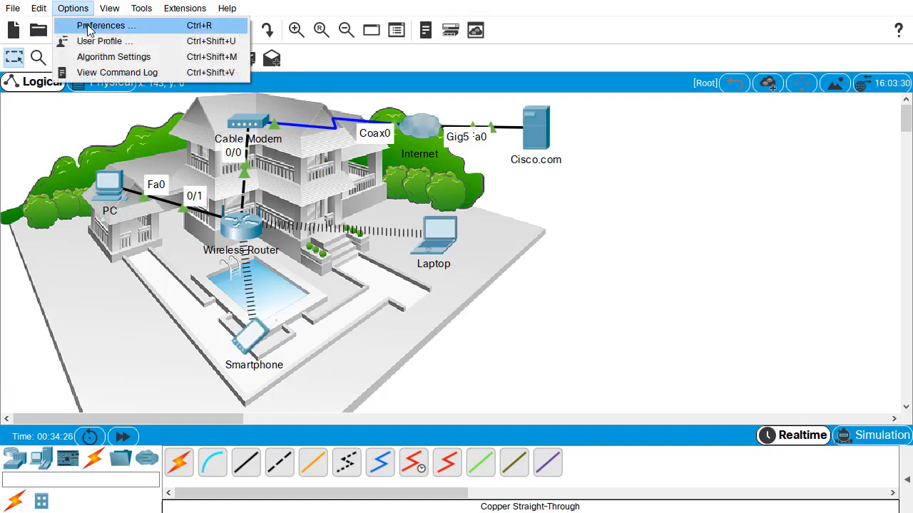
left_click(133, 32)
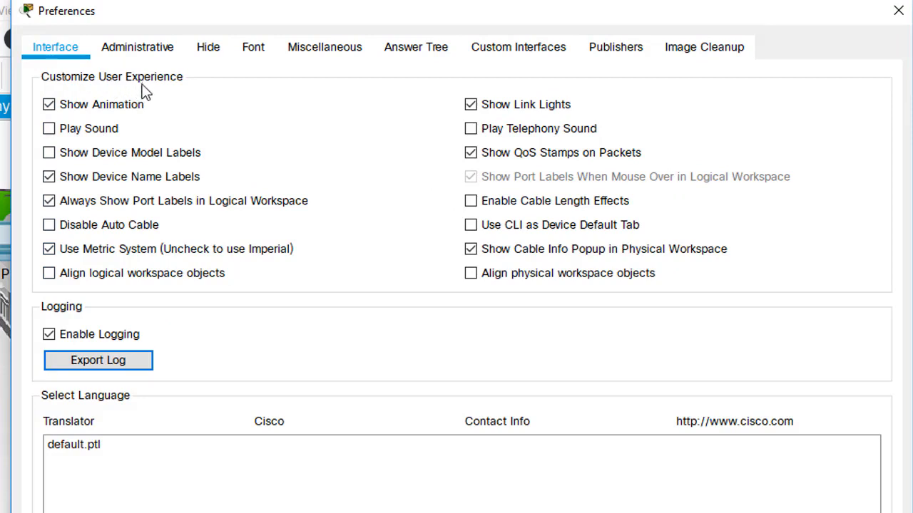
left_click(89, 206)
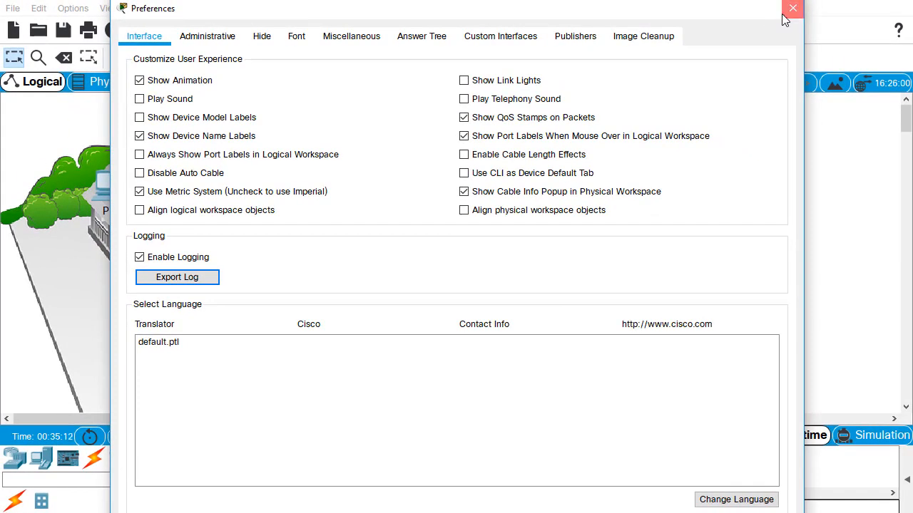
left_click(784, 10)
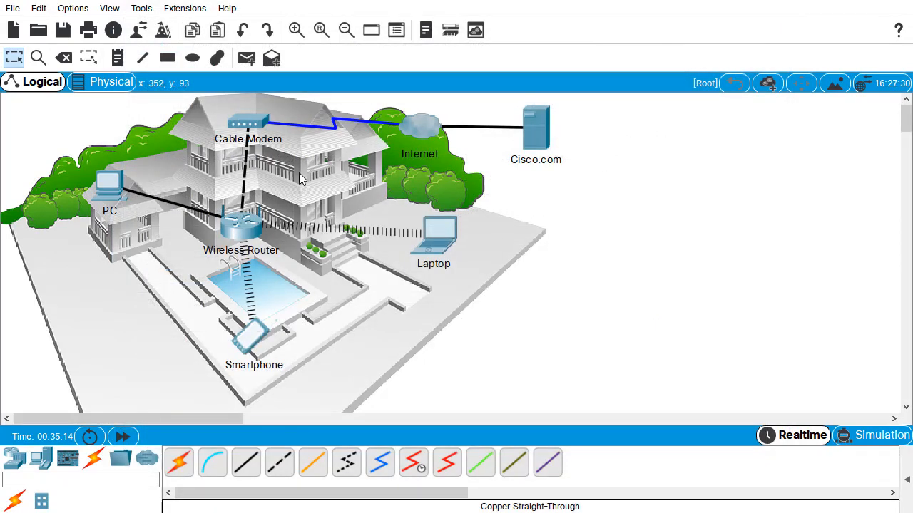
- Move the PC slightly closer to the wireless router and nudge the cable modem and the wireless router on the house background
left_click_drag(114, 194, 132, 201)
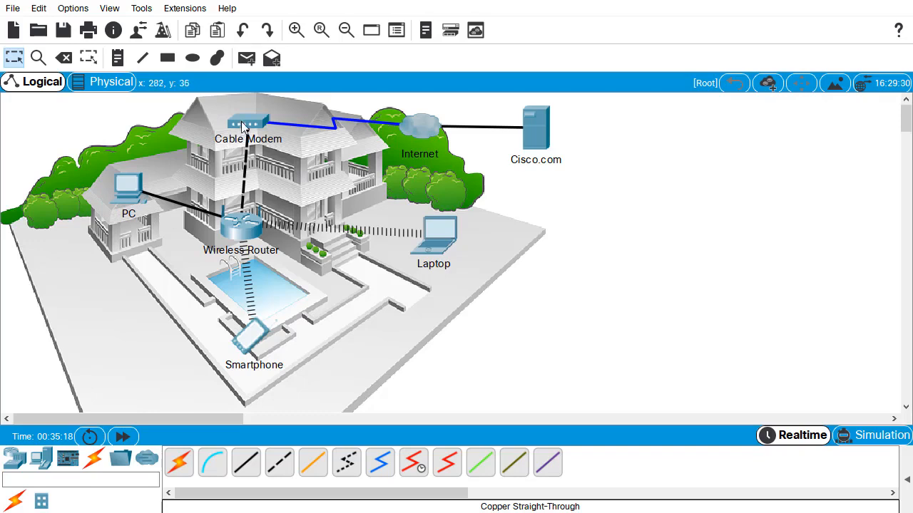
left_click_drag(242, 125, 247, 123)
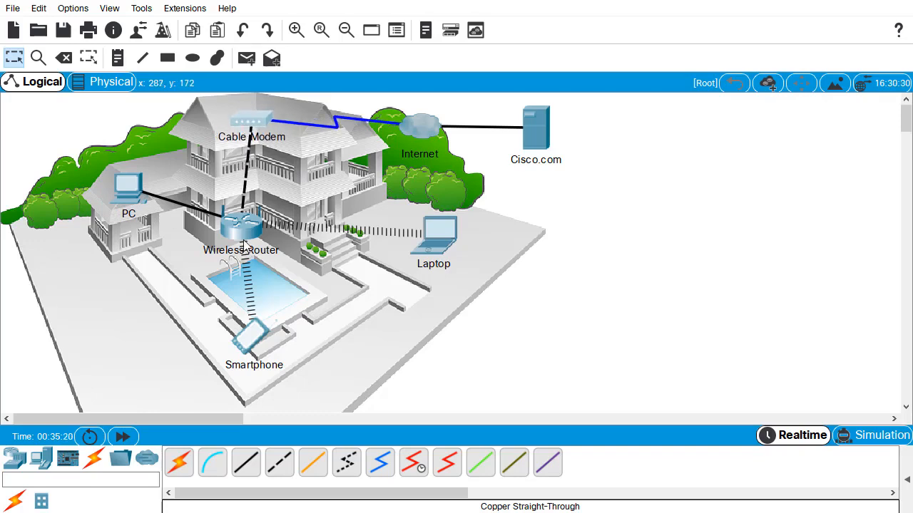
left_click_drag(244, 240, 245, 241)
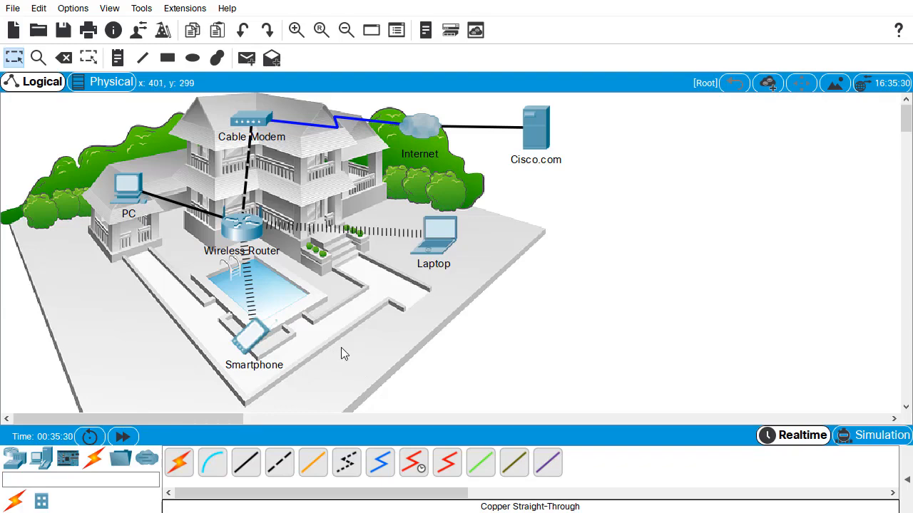
- Open the wireless router's device window, enlarge it and examine the Internet and Ethernet ports in the physical device view
left_click(249, 232)
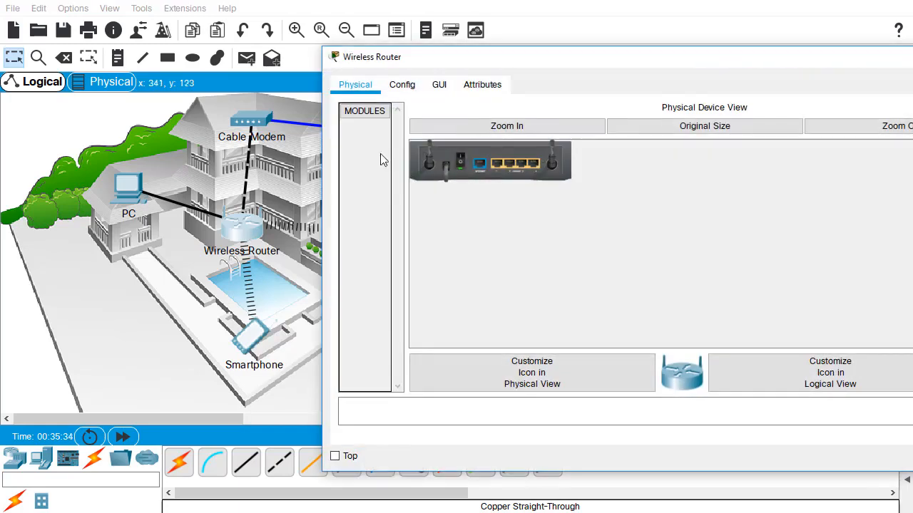
left_click_drag(586, 69, 488, 22)
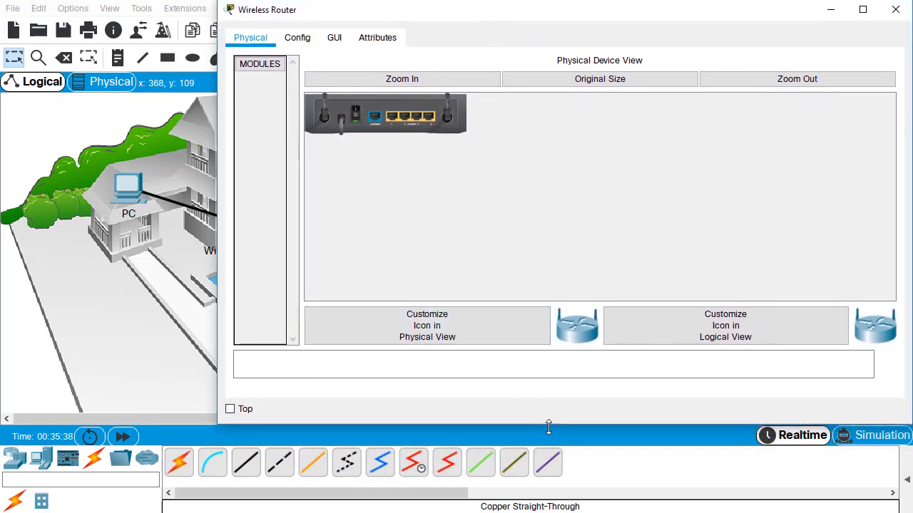
left_click_drag(548, 426, 544, 510)
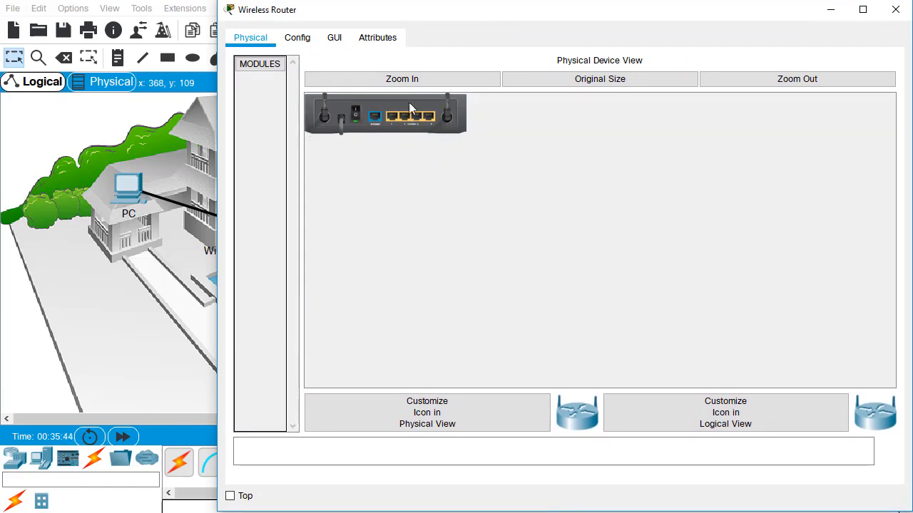
left_click(427, 80)
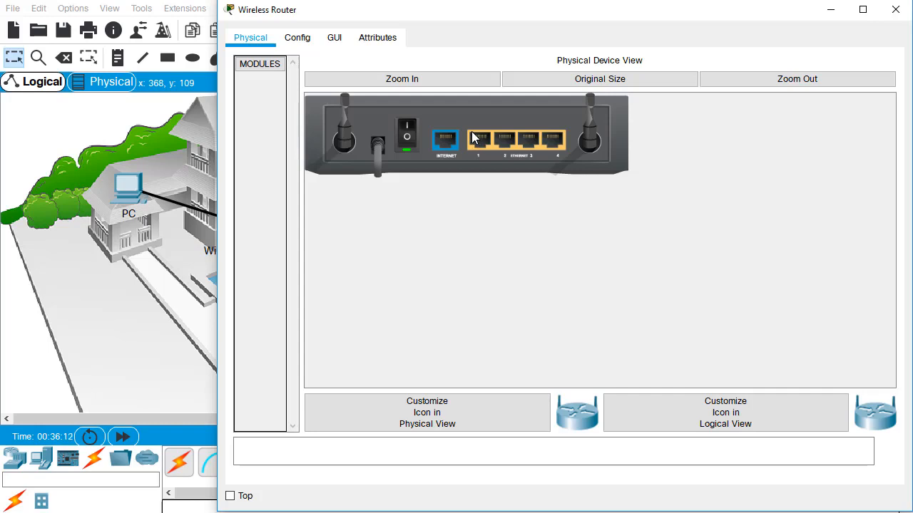
- Review the wireless router's configuration for the Internet, LAN, Wireless 2.4G and 5G, and guest wireless interfaces
left_click(297, 42)
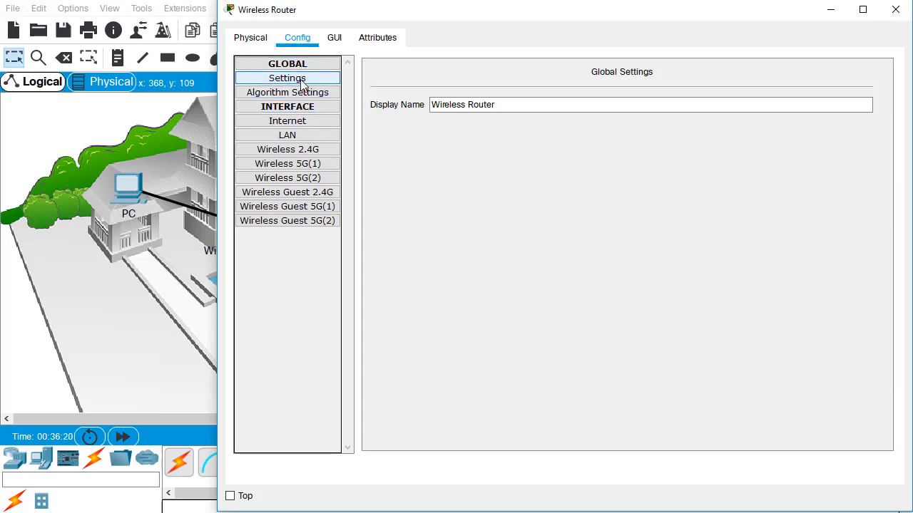
left_click(287, 125)
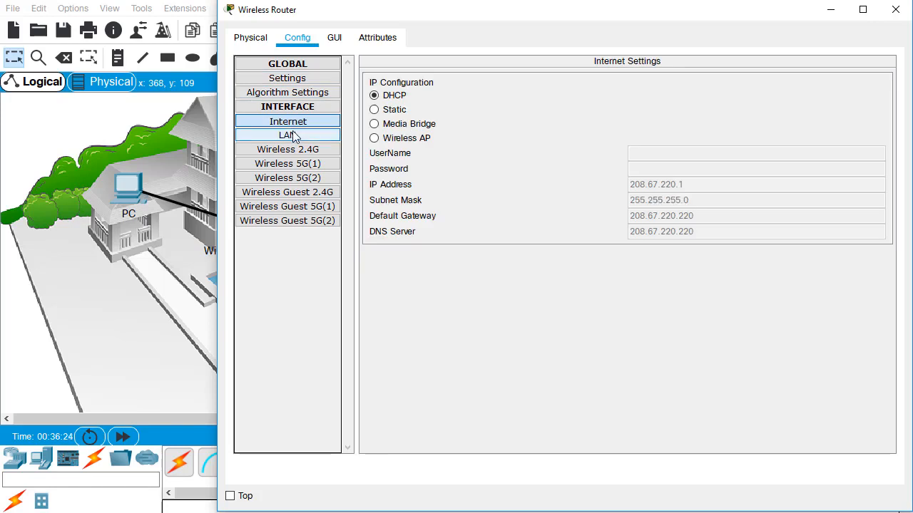
left_click(292, 130)
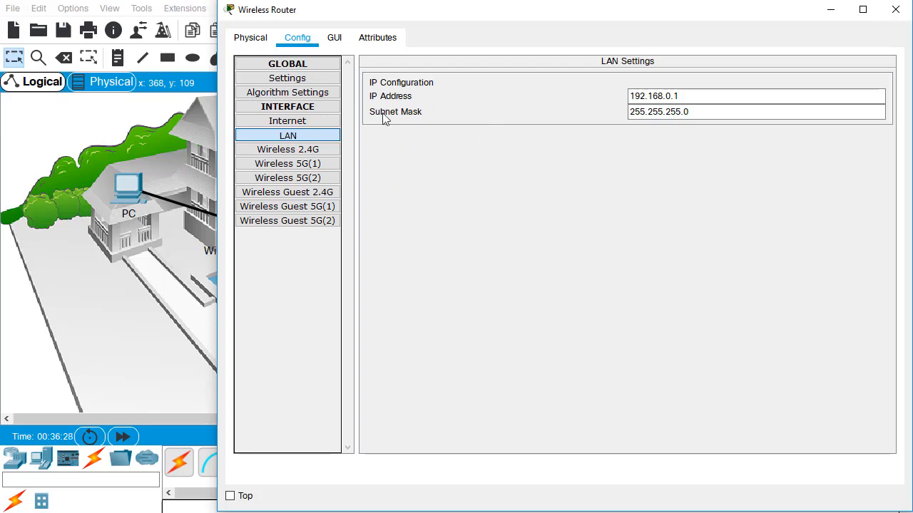
left_click(316, 150)
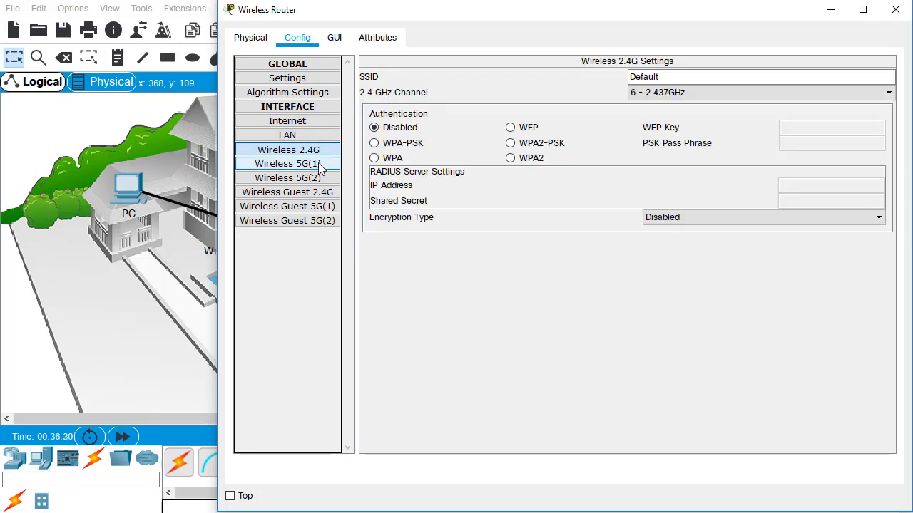
left_click(319, 166)
left_click(316, 180)
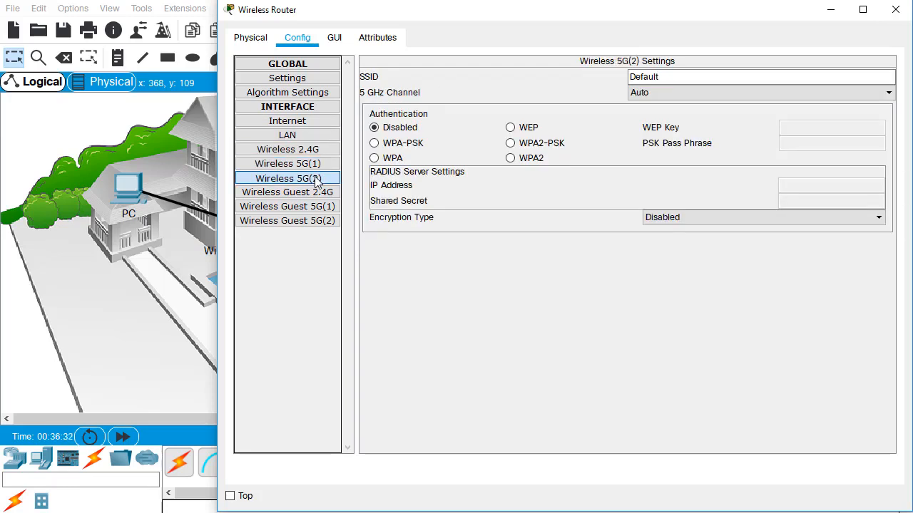
left_click(315, 193)
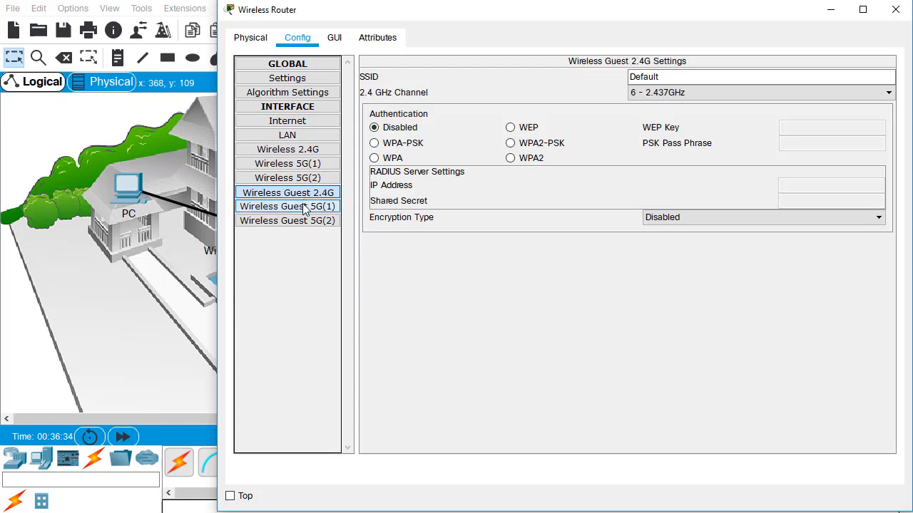
left_click(304, 207)
left_click(301, 220)
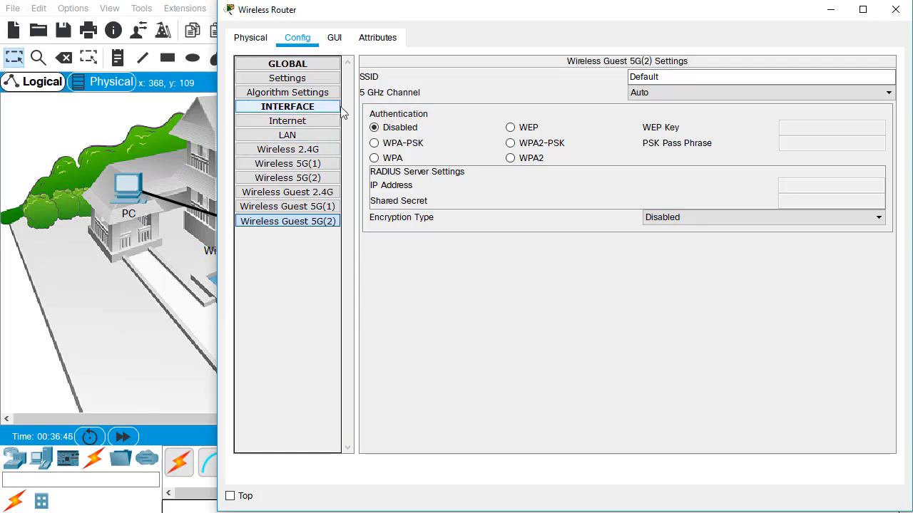
- Look through the wireless security, guest network and basic wireless settings in the router's graphical setup interface
left_click(338, 43)
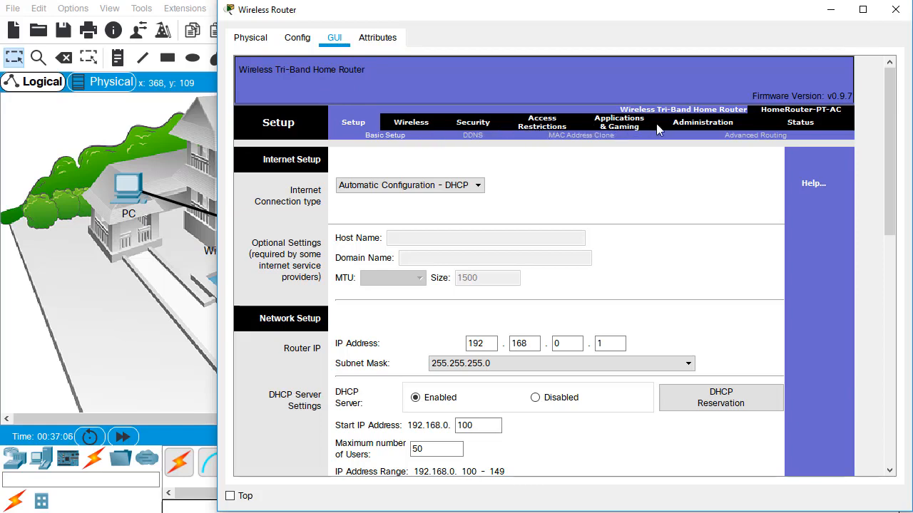
left_click(404, 126)
left_click(443, 137)
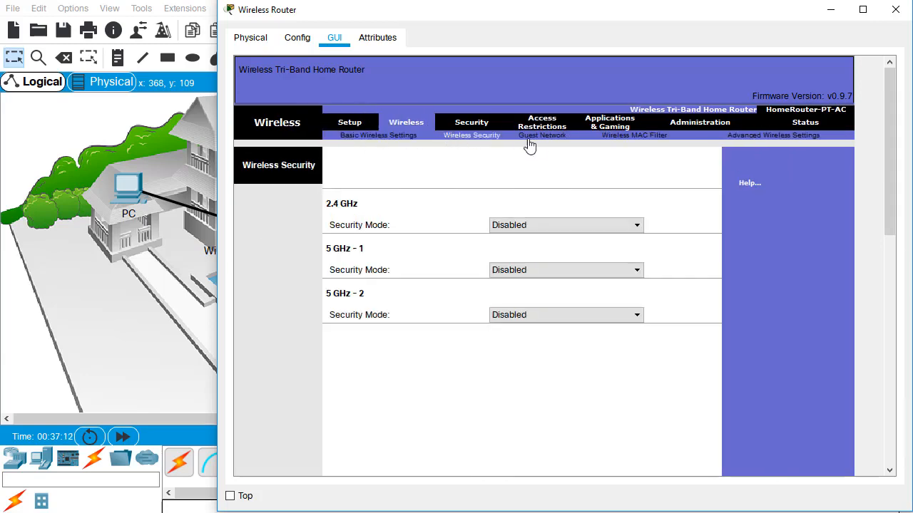
left_click(530, 141)
left_click(353, 139)
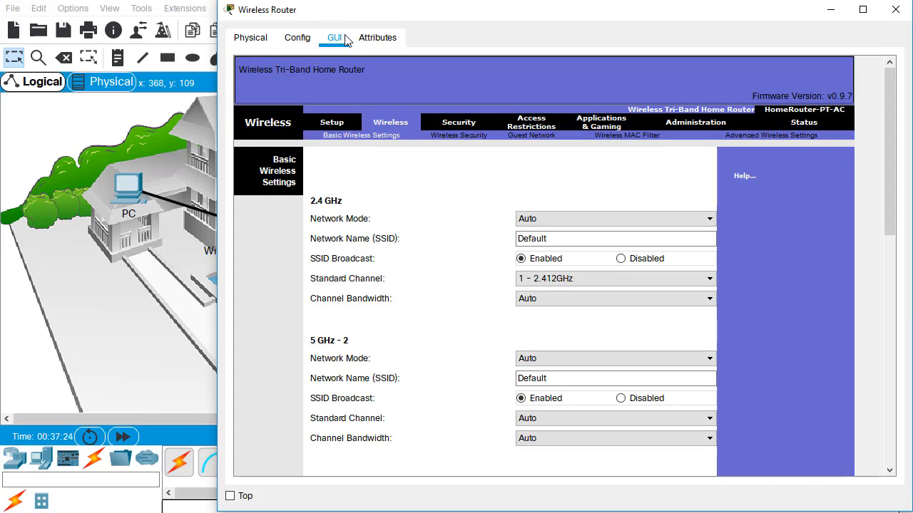
- Review the router's basic setup page from the Internet connection type through the DHCP server and VLAN settings, and close the router window
left_click(333, 125)
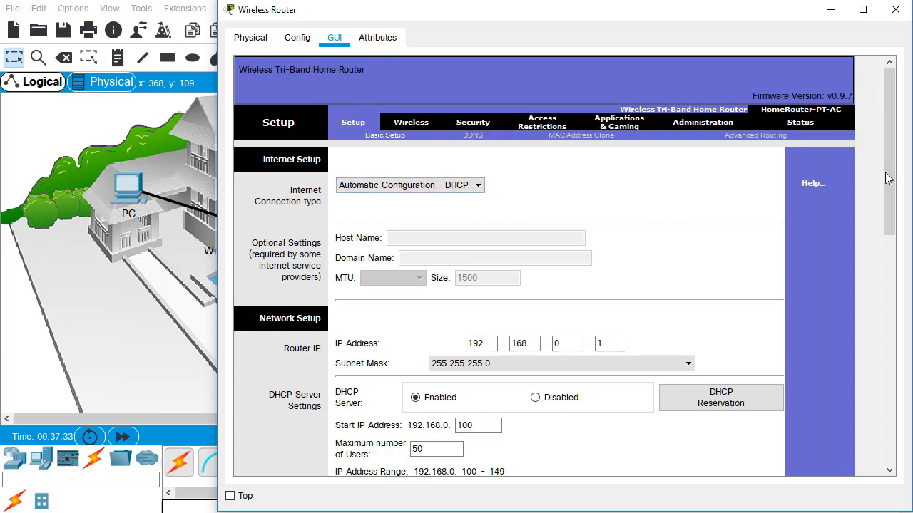
left_click_drag(885, 171, 889, 256)
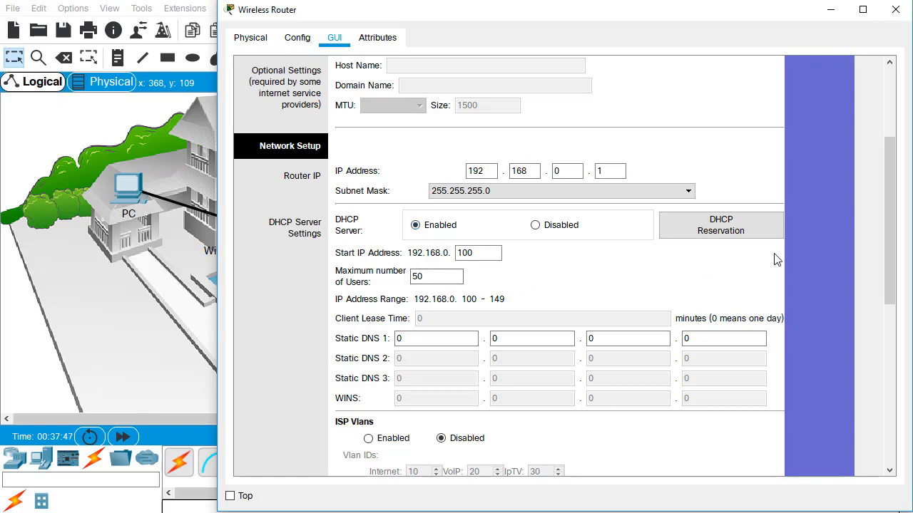
left_click_drag(893, 233, 858, 416)
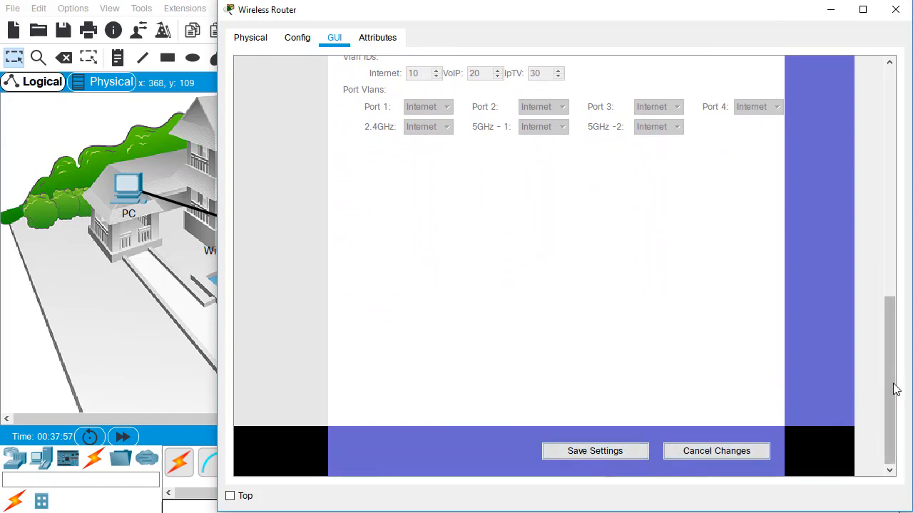
left_click_drag(892, 387, 890, 162)
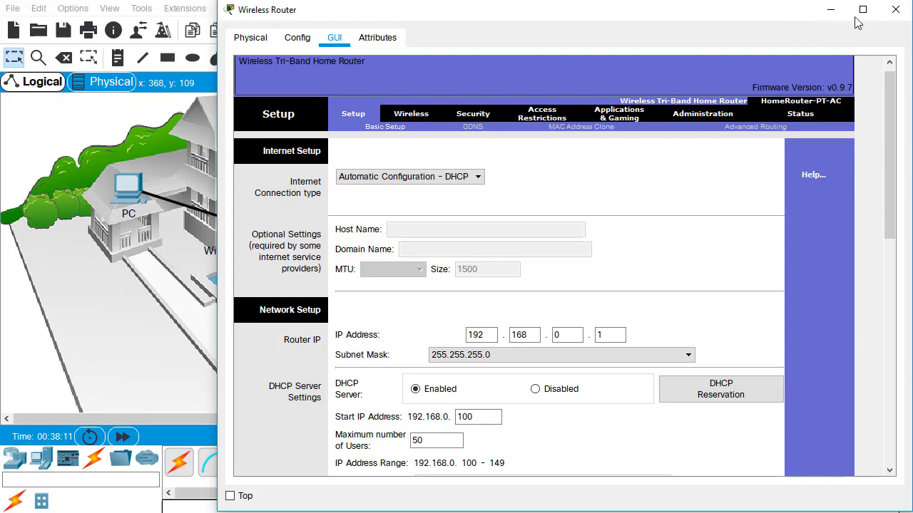
left_click(895, 14)
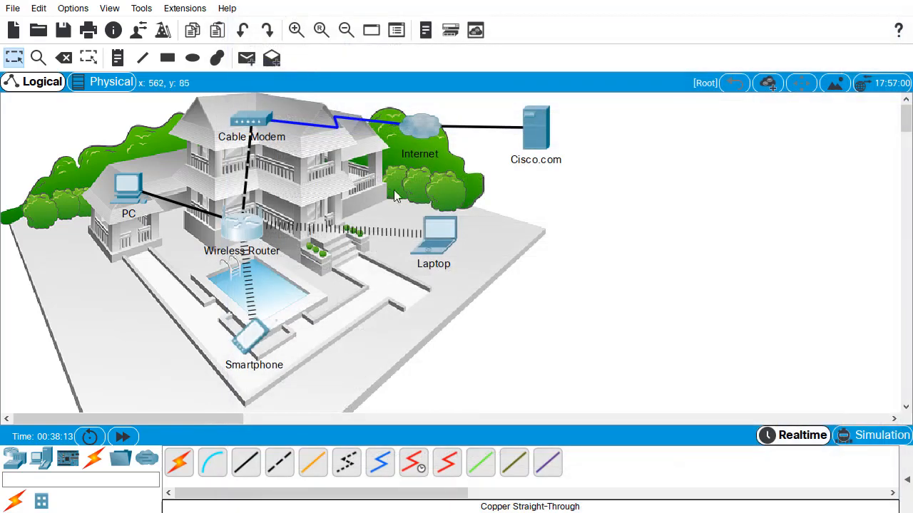
- Open the PC's device window and examine its physical view, including the power button and the network ports
left_click(124, 195)
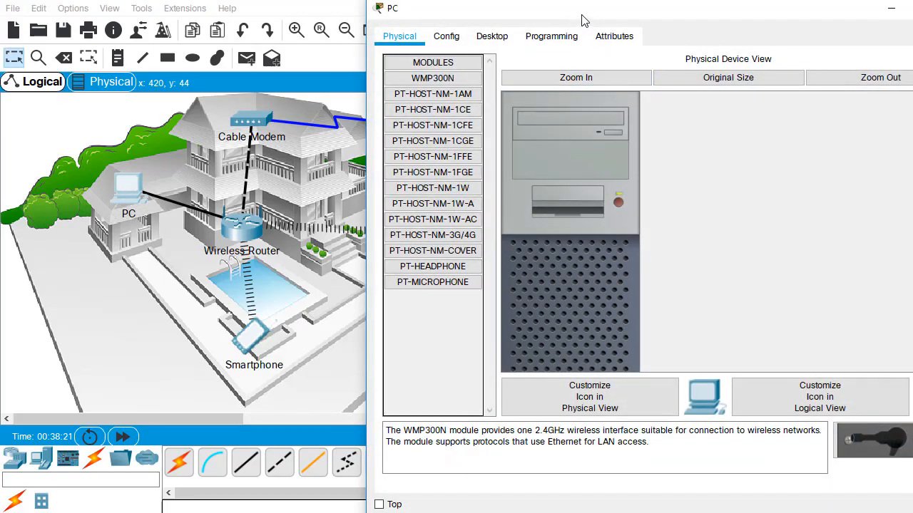
left_click_drag(582, 18, 519, 16)
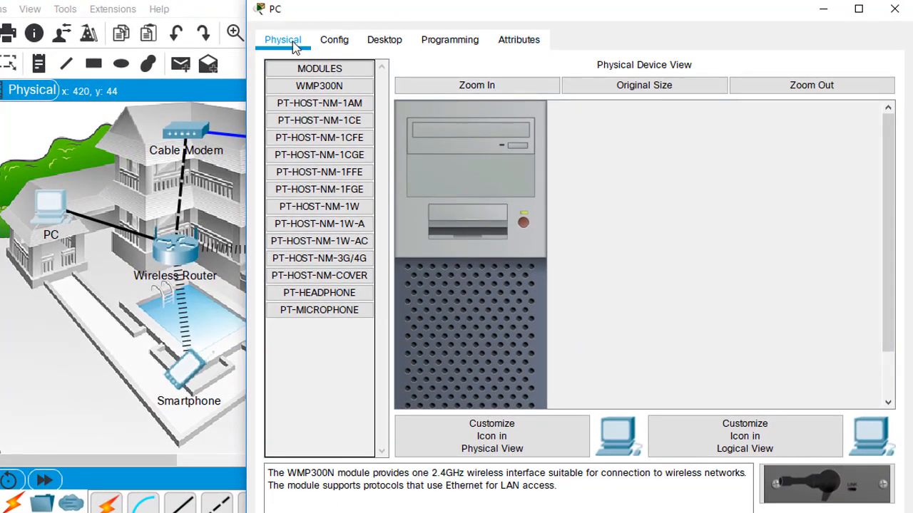
scroll(471, 188, "down", 2)
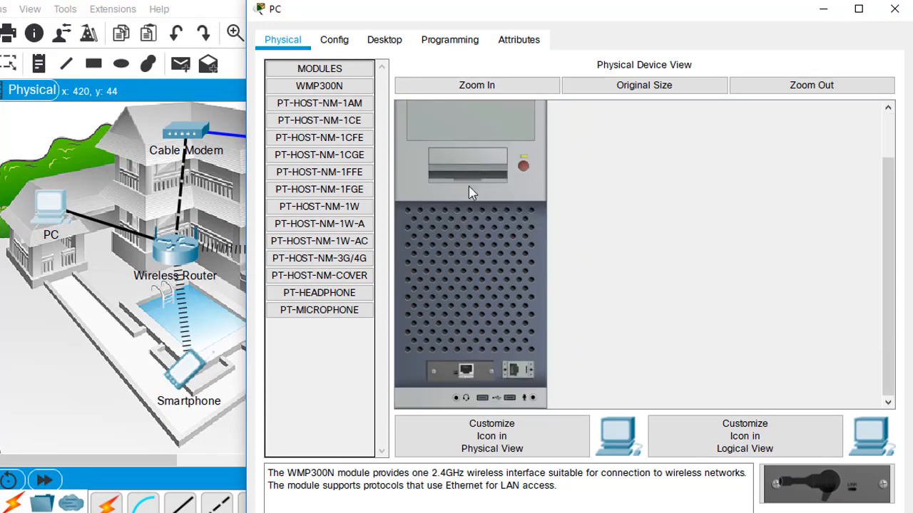
scroll(501, 237, "up", 2)
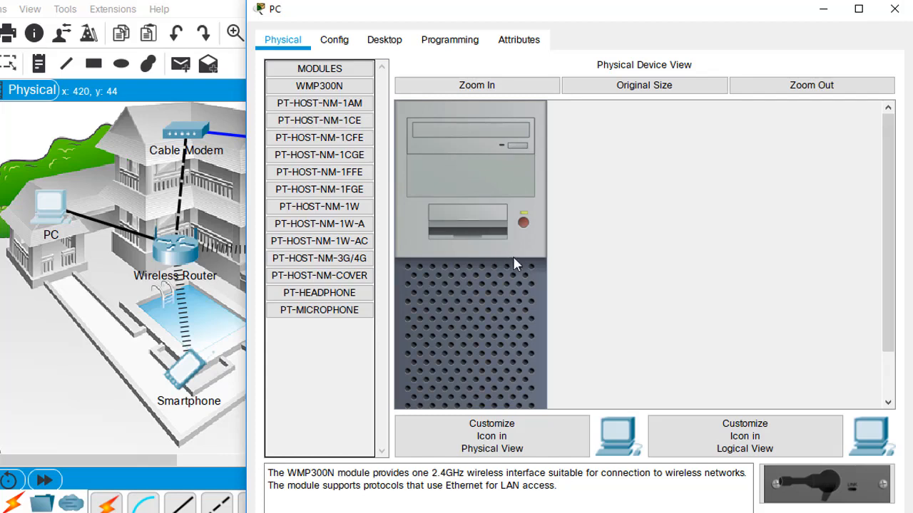
left_click(524, 224)
scroll(529, 224, "down", 2)
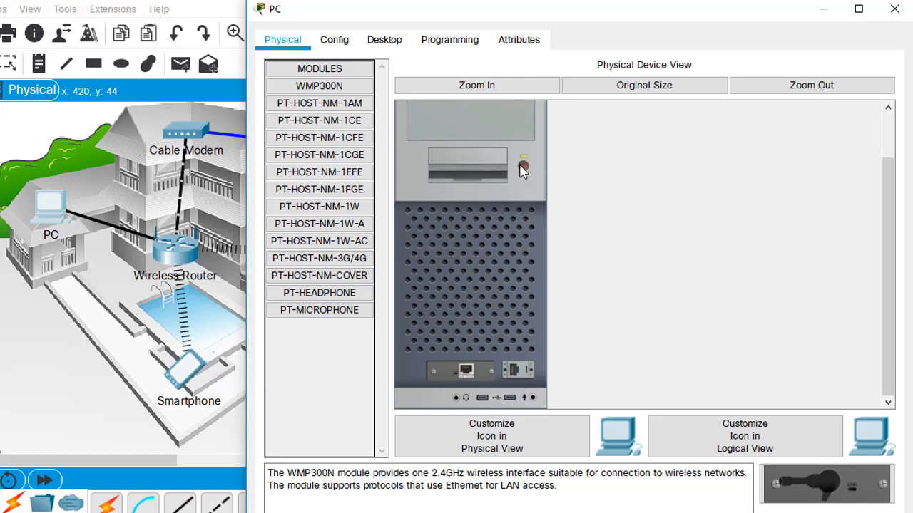
- Read the descriptions of the PC's available modules, including PT-HOST-NM-1W-A, then view its power button and global configuration settings
mouse_move(466, 369)
left_mouse_down()
mouse_move(432, 371)
mouse_move(321, 153)
mouse_move(340, 167)
mouse_move(405, 303)
mouse_move(465, 368)
left_mouse_up()
left_click_drag(360, 203, 330, 207)
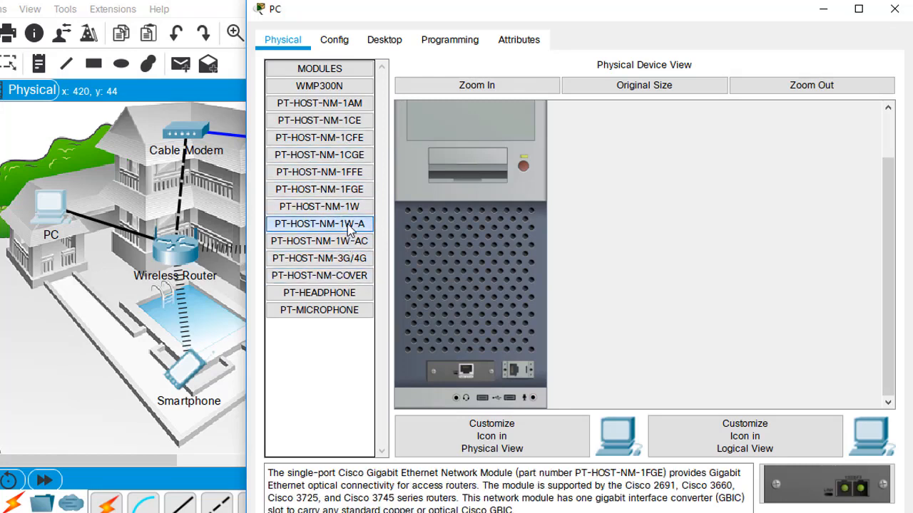
left_click(347, 225)
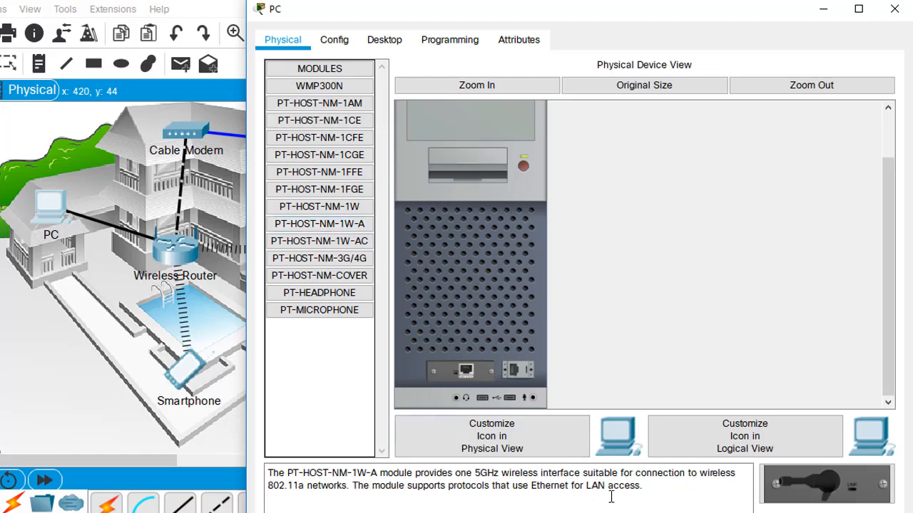
scroll(508, 321, "up", 3)
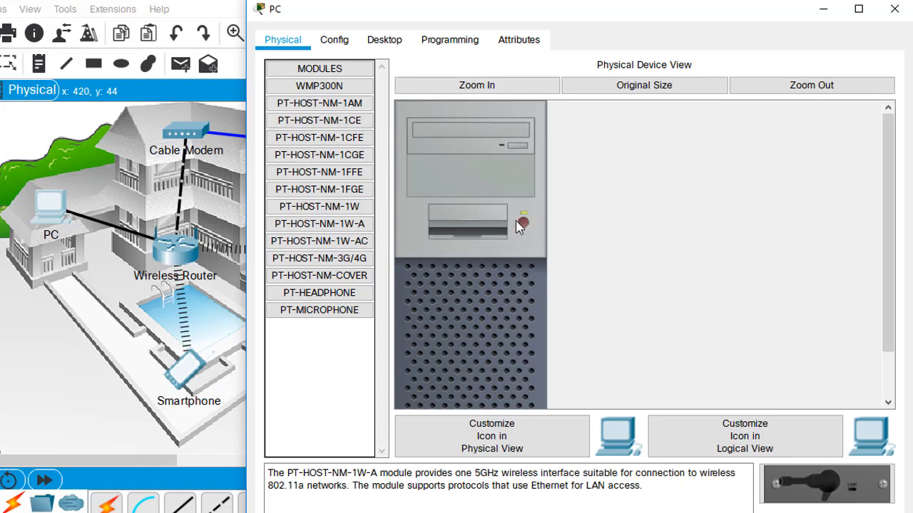
left_click(331, 40)
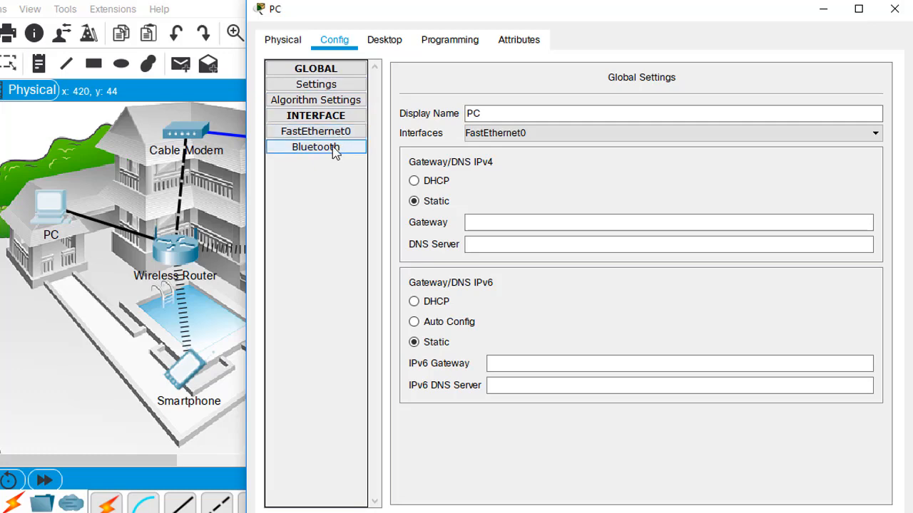
- Set the PC's FastEthernet0 IPv4 configuration to DHCP and close the IP configuration window
left_click(398, 52)
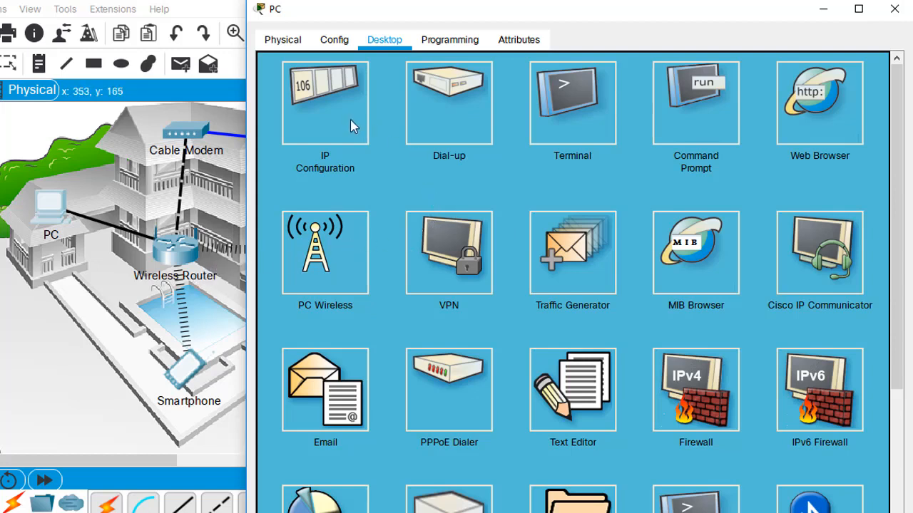
left_click(328, 105)
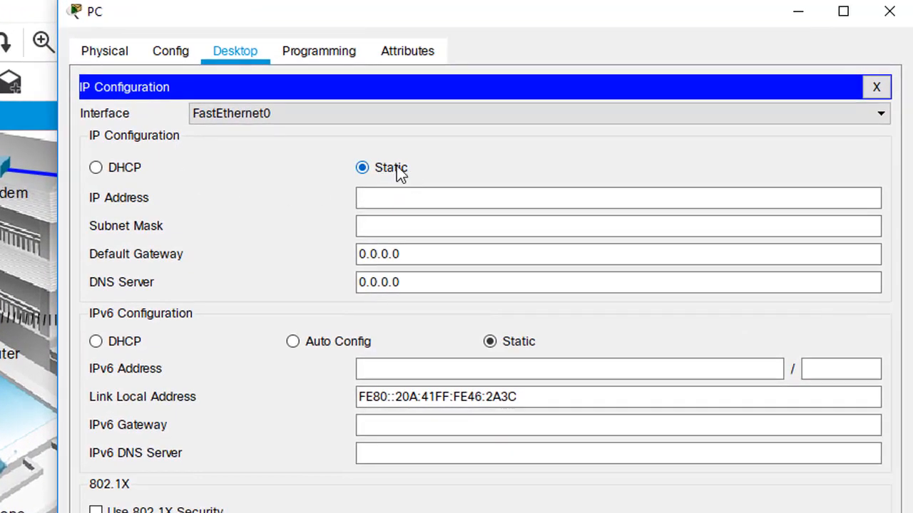
left_click(118, 174)
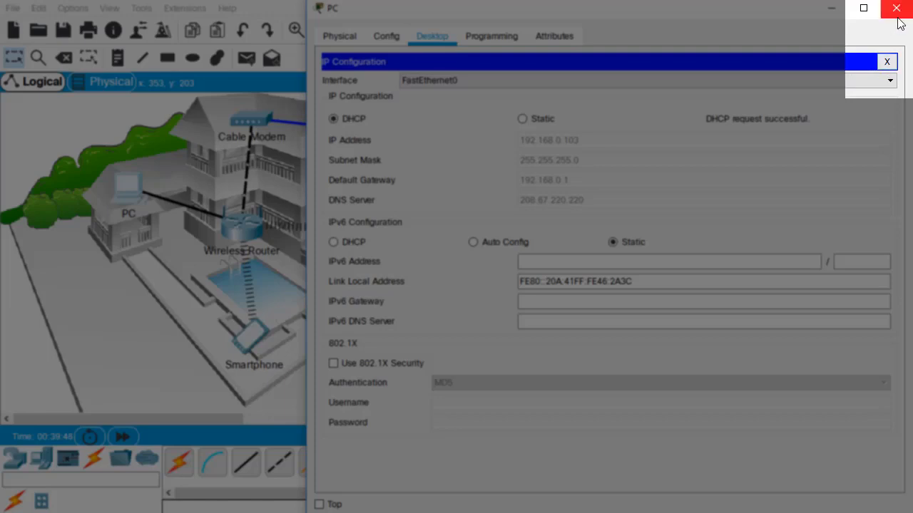
left_click(888, 62)
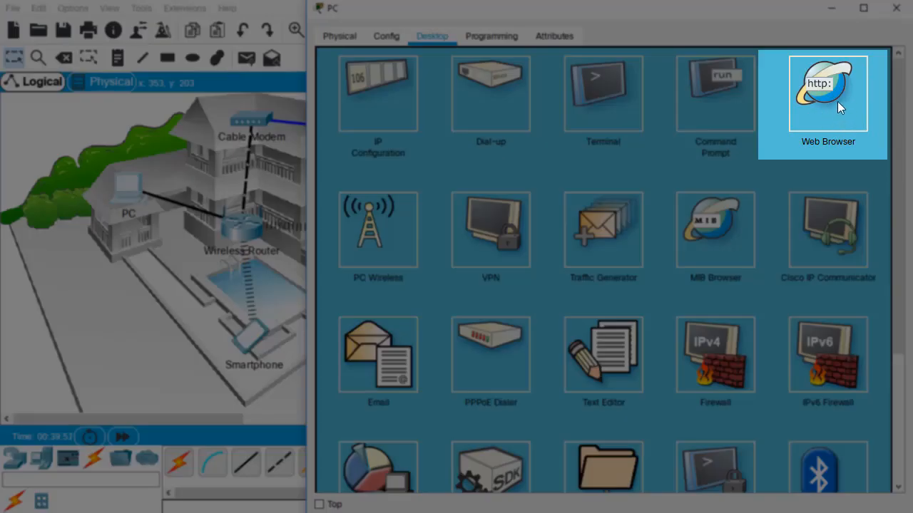
left_click(837, 102)
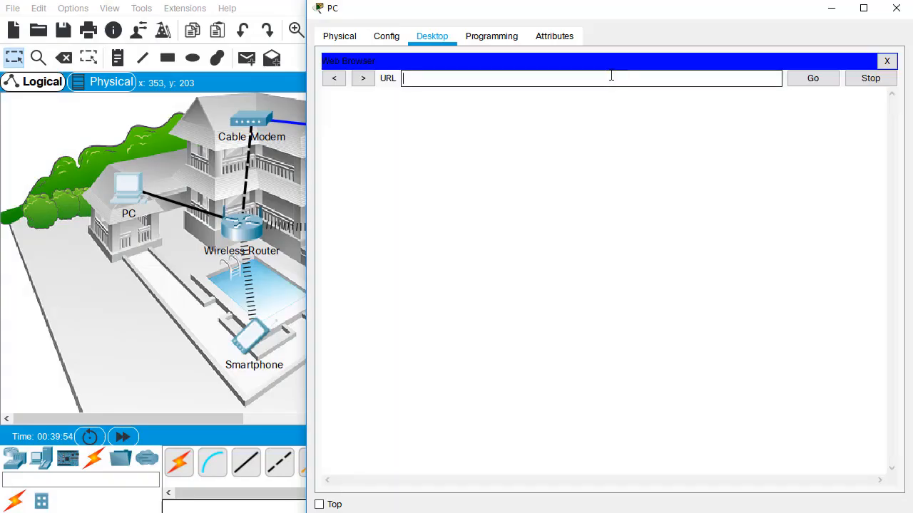
left_click(611, 76)
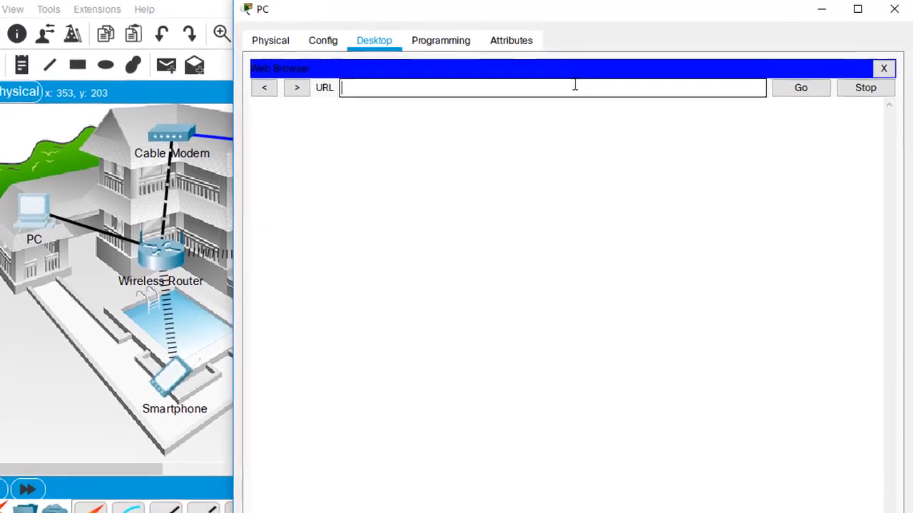
type("w")
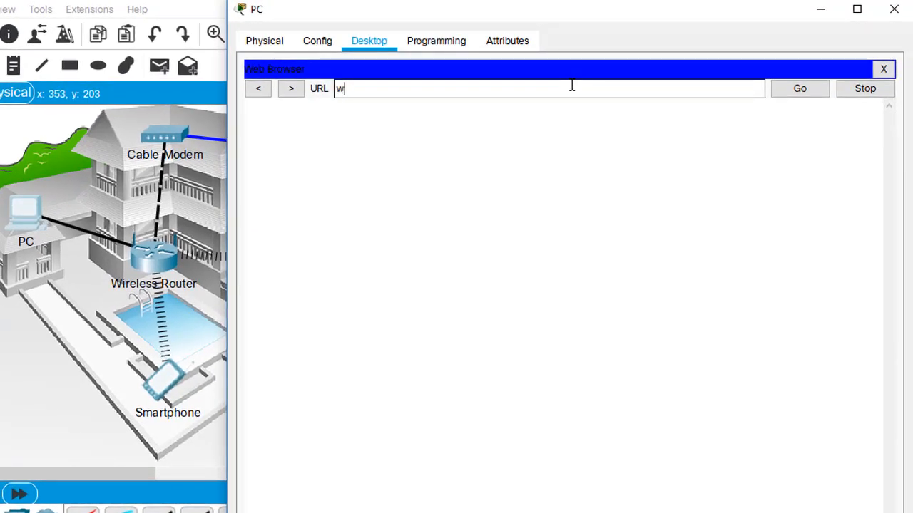
type("ww")
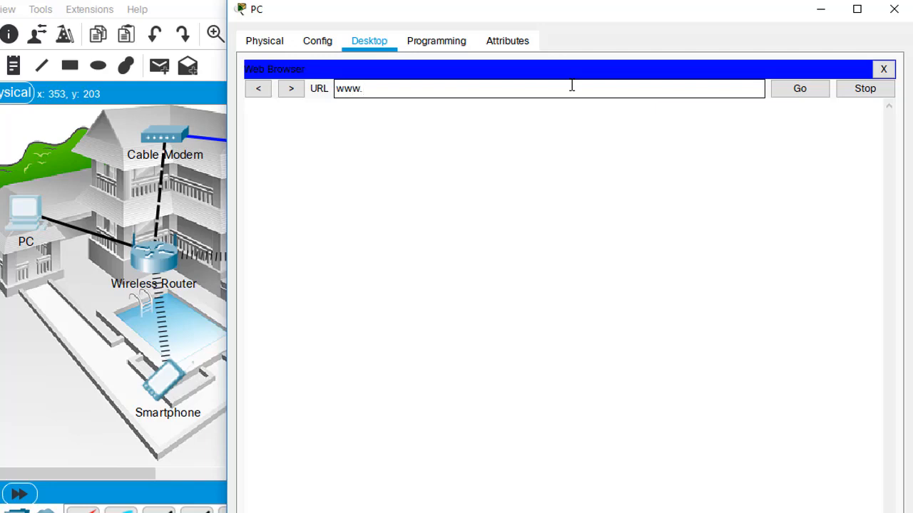
type(".cisco.com")
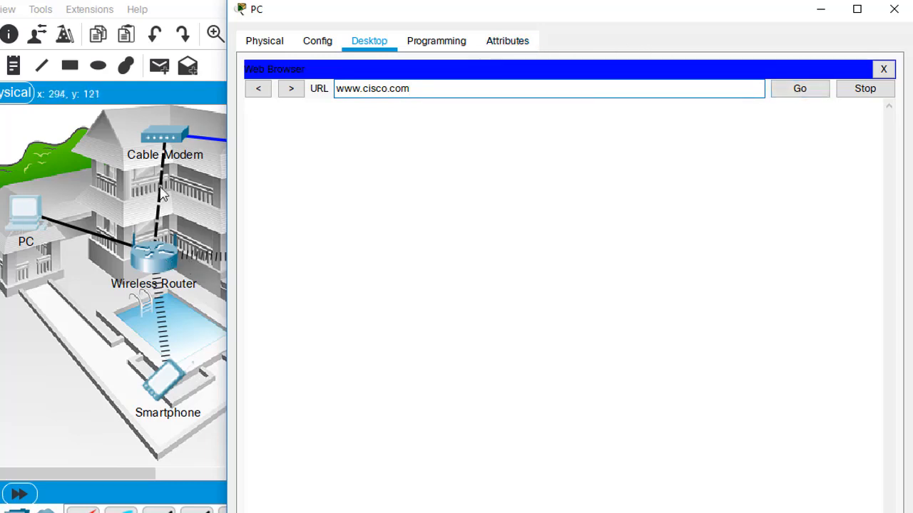
left_click(211, 194)
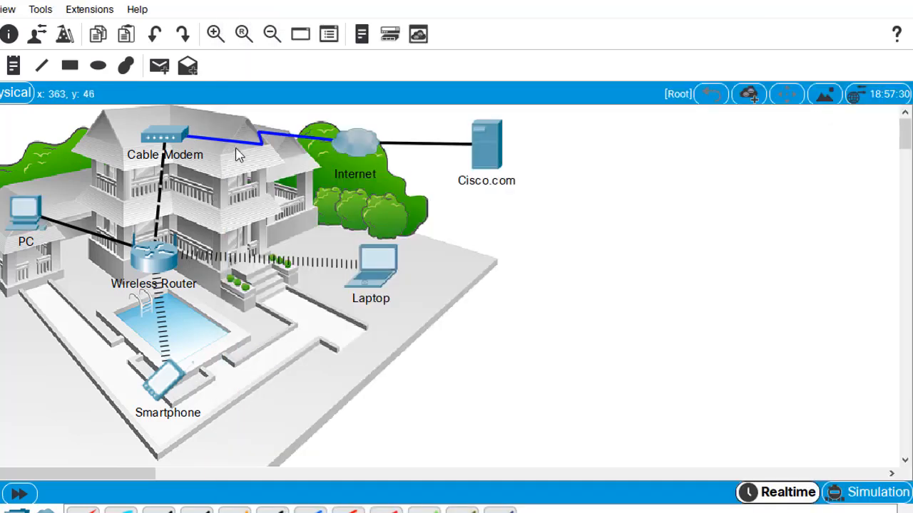
left_click(23, 214)
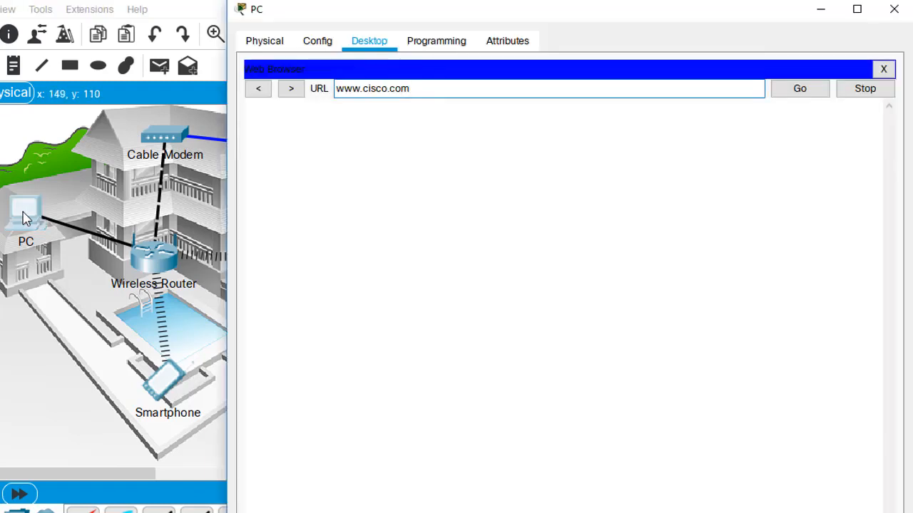
left_click(808, 96)
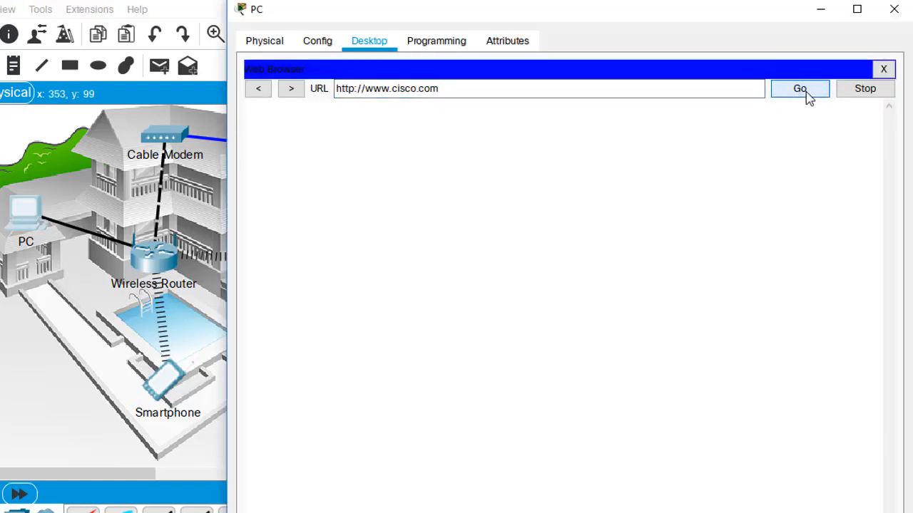